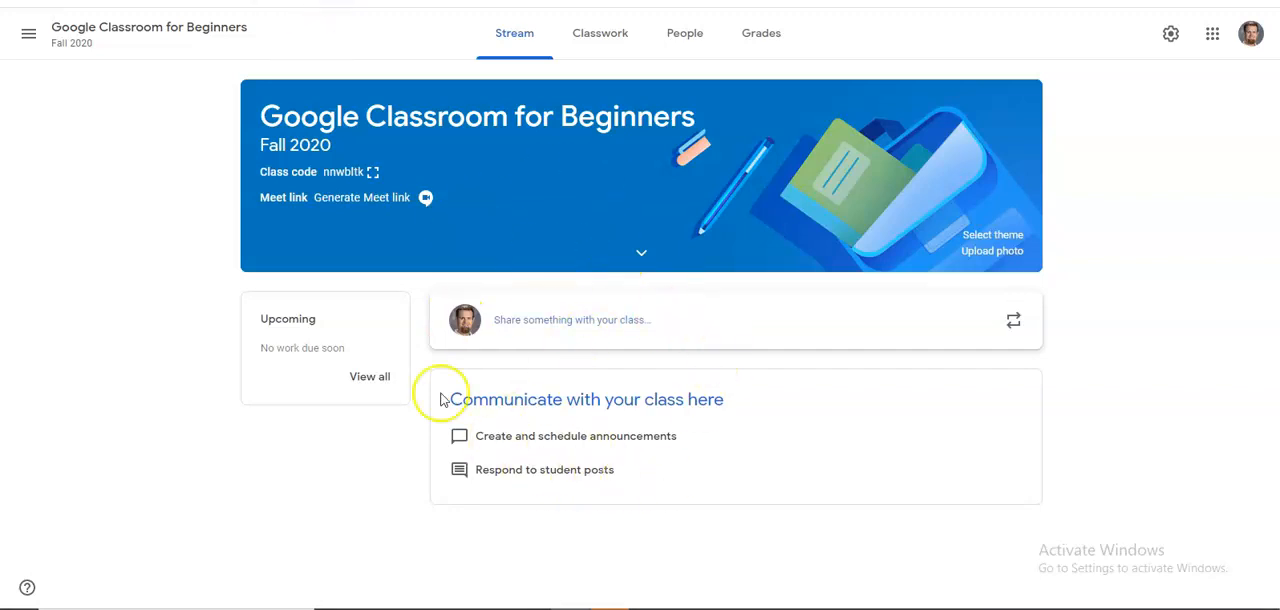
Post the announcement "Welcome to the Google Classroom Training 2020" to all students in the class stream.
{"action": "left_click", "coordinate": [560, 328]}
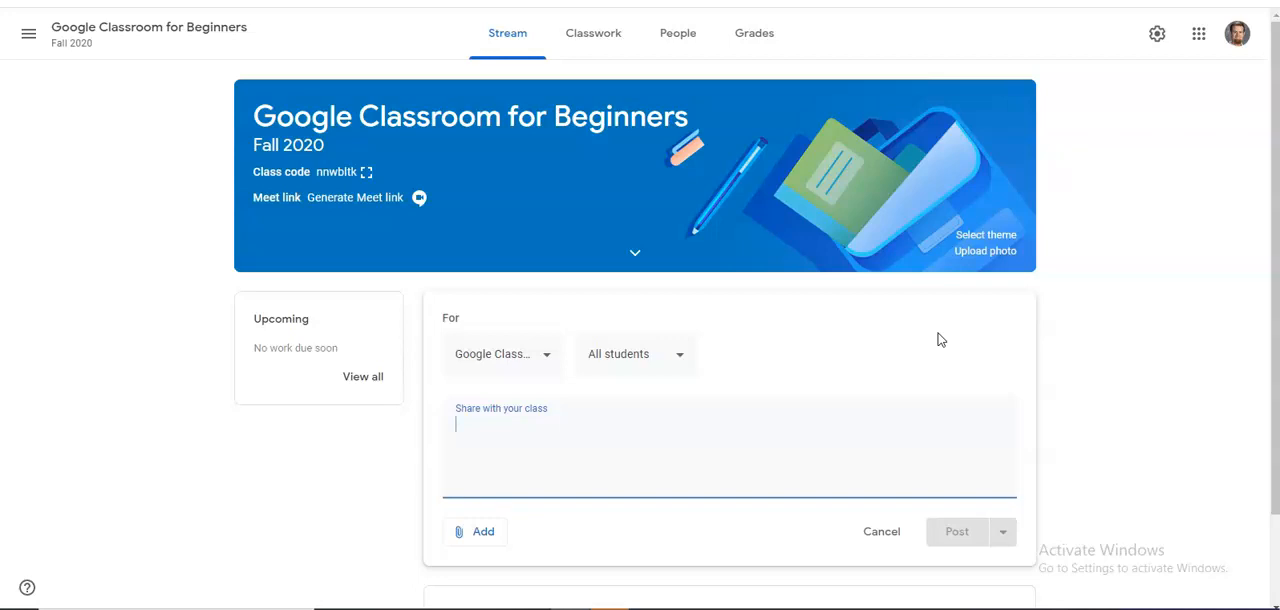
{"action": "type", "text": "W"}
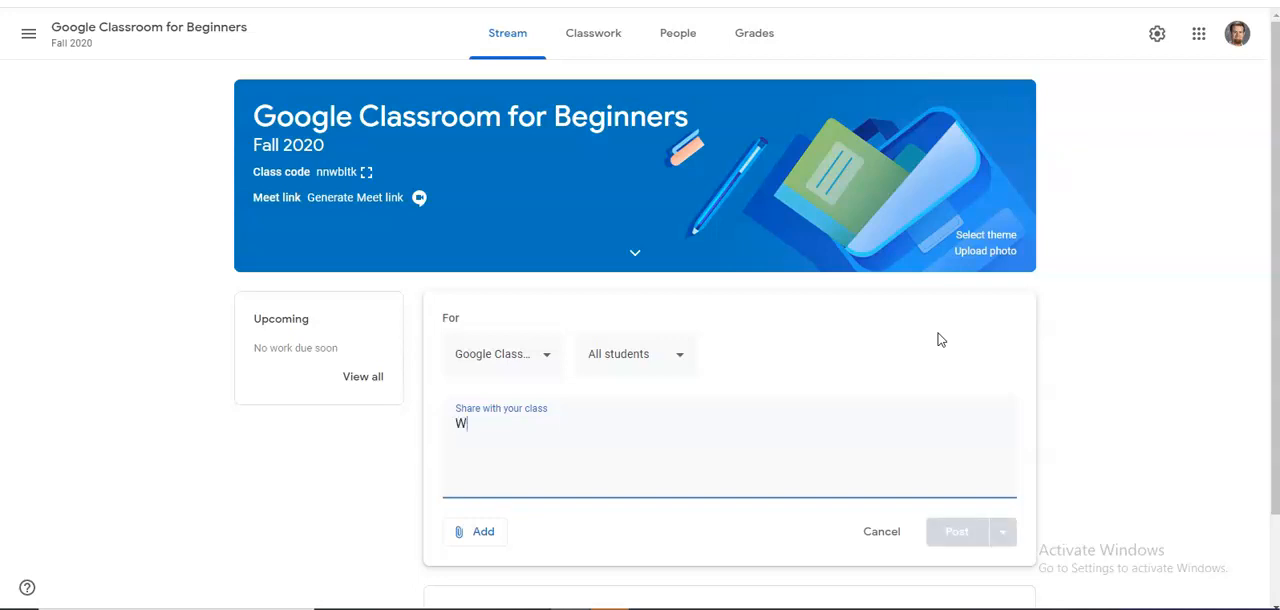
{"action": "type", "text": "elcome to the "}
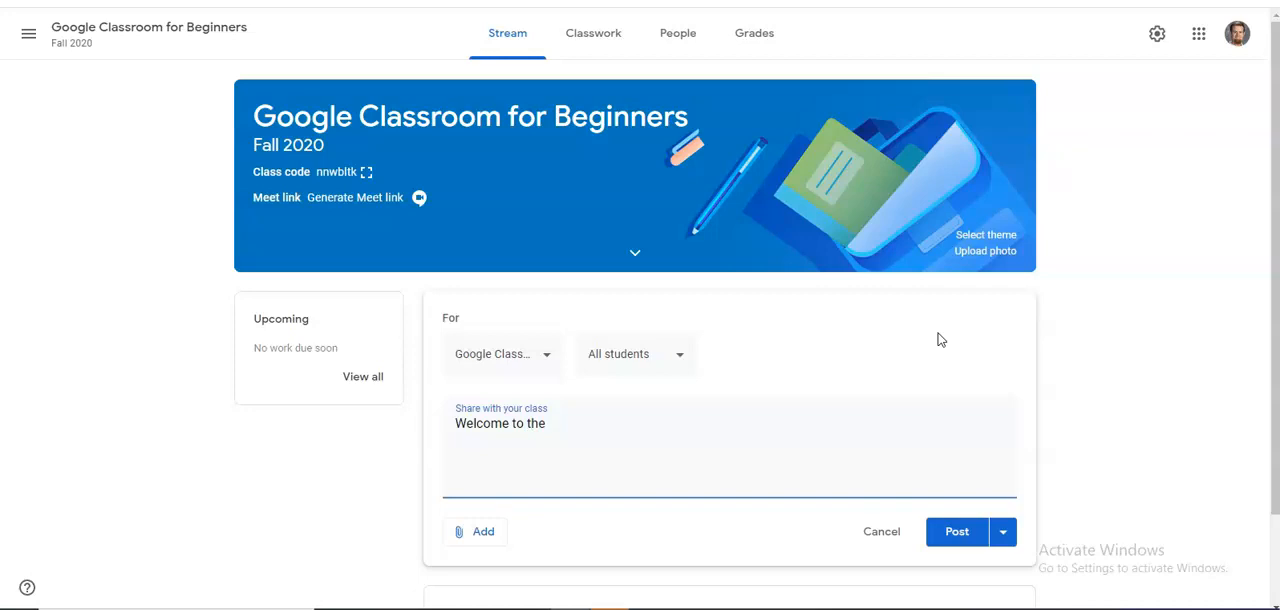
{"action": "type", "text": "Google Classroom "}
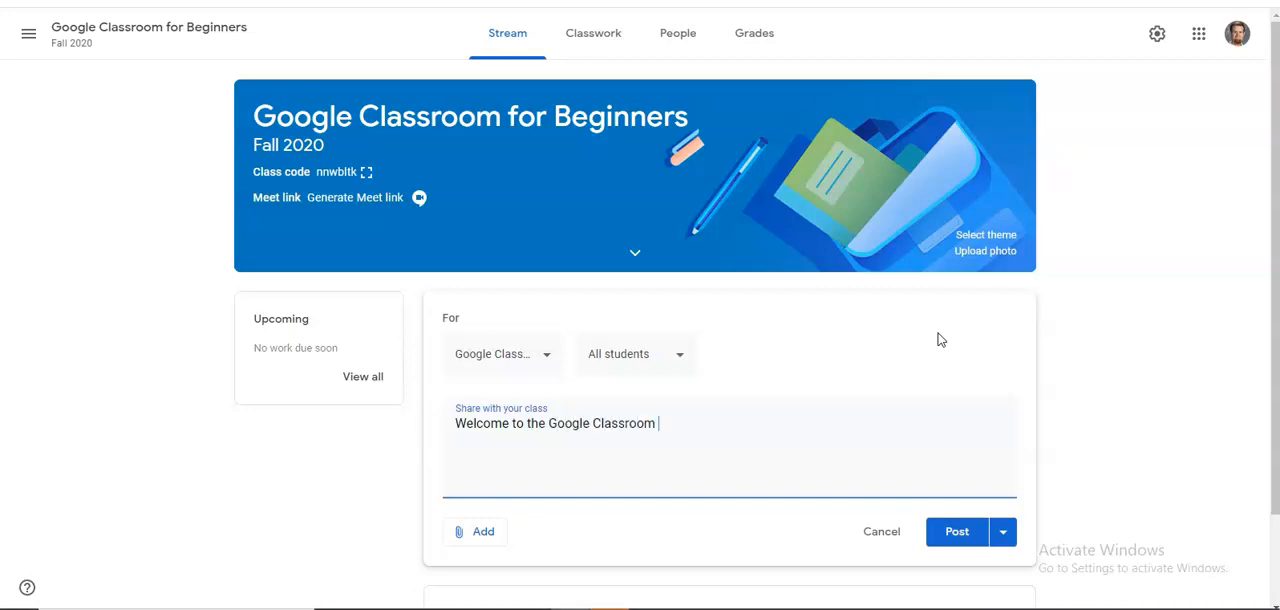
{"action": "type", "text": "Traing"}
{"action": "key", "text": "BackSpace"}
{"action": "type", "text": "ing 2020"}
{"action": "left_click", "coordinate": [941, 533]}
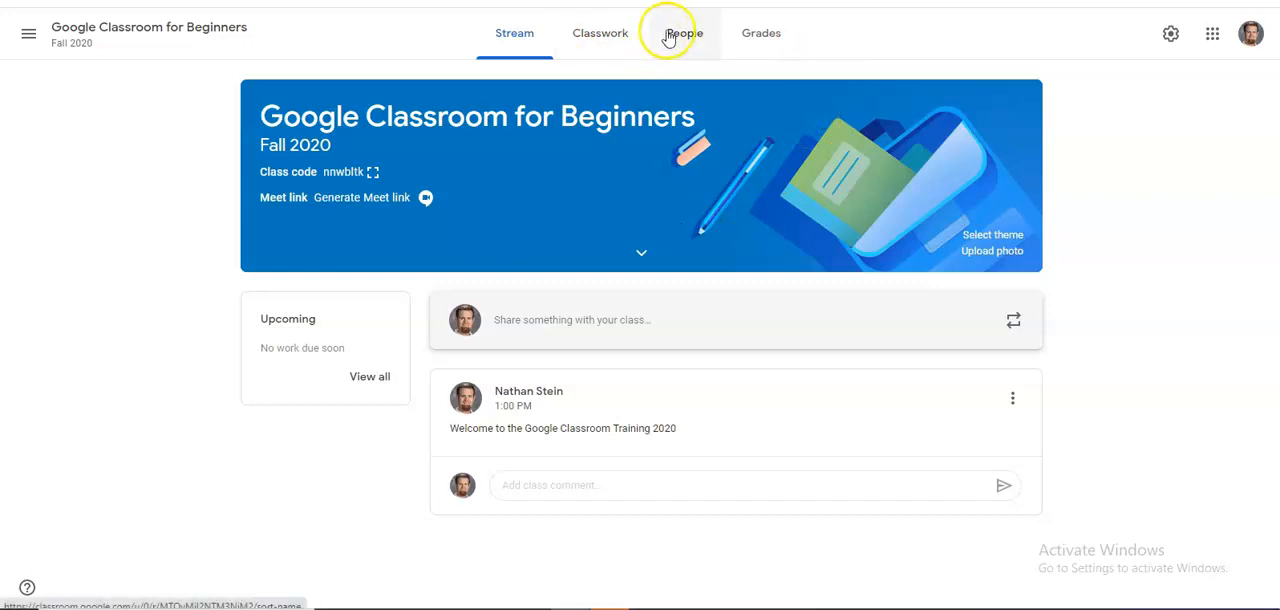
Start a new assignment in the classwork of the Google Classroom for Beginners class.
{"action": "left_click", "coordinate": [592, 38]}
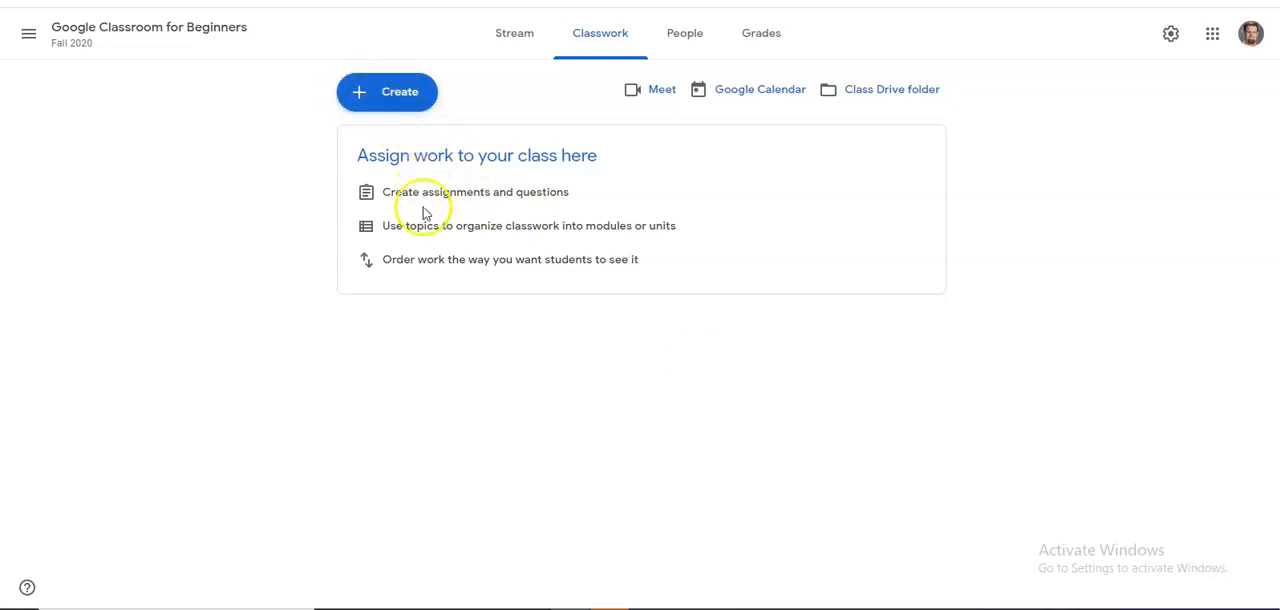
{"action": "left_click", "coordinate": [360, 91]}
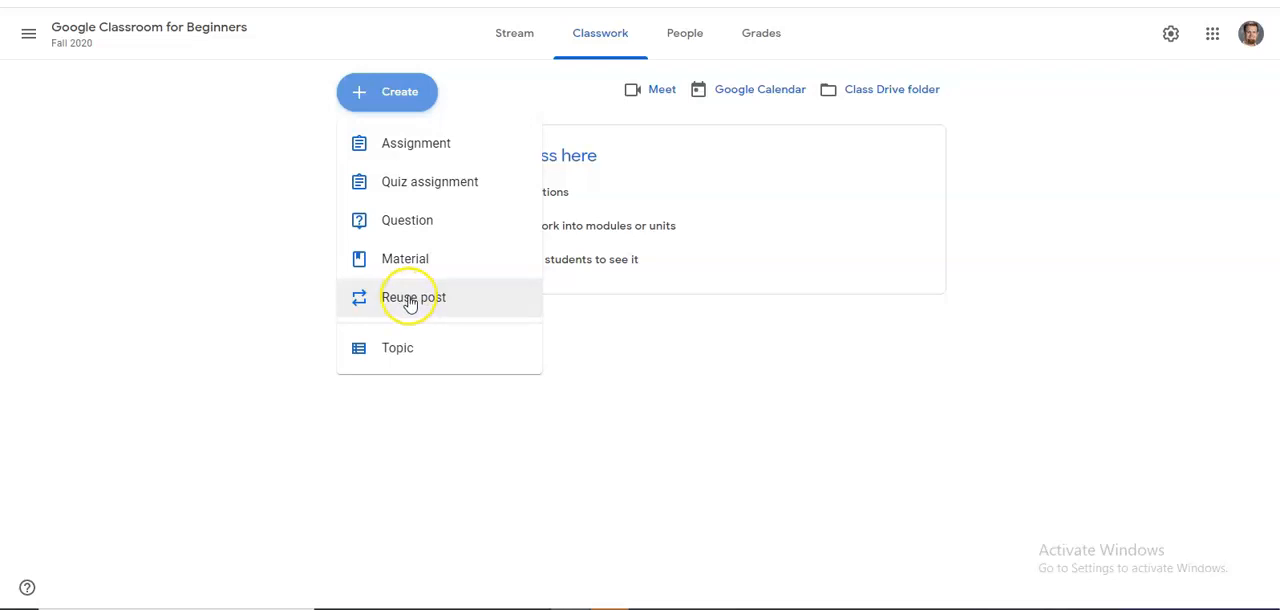
{"action": "left_click", "coordinate": [416, 147]}
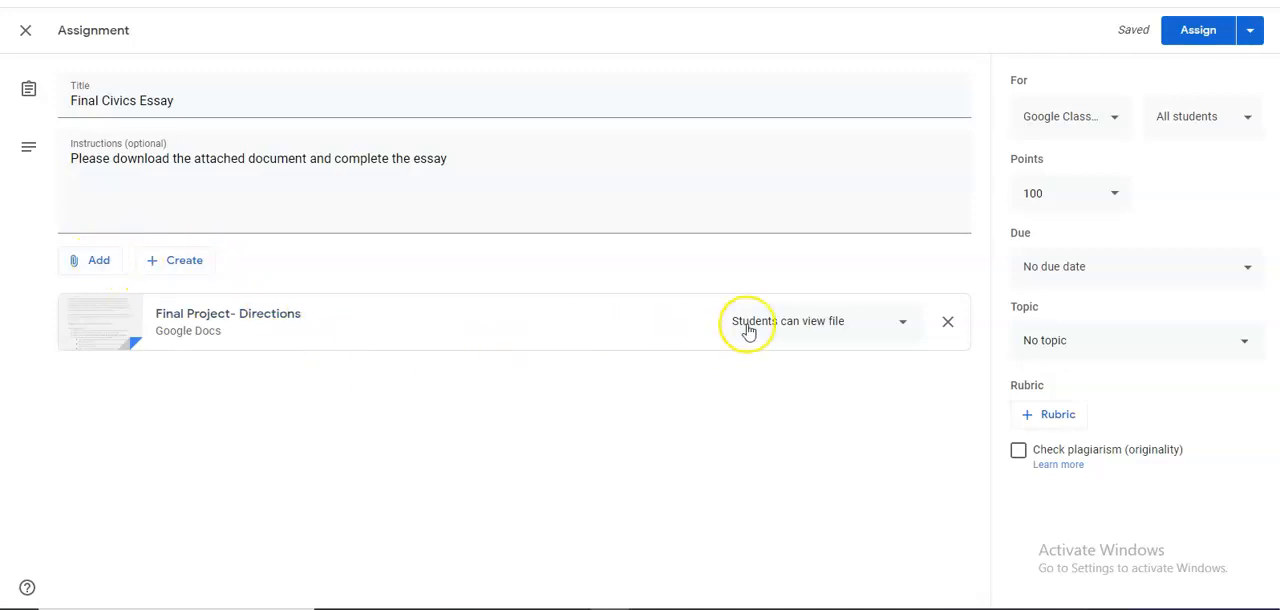
Review the student access options for the attached Final Project- Directions document.
{"action": "left_click", "coordinate": [905, 325]}
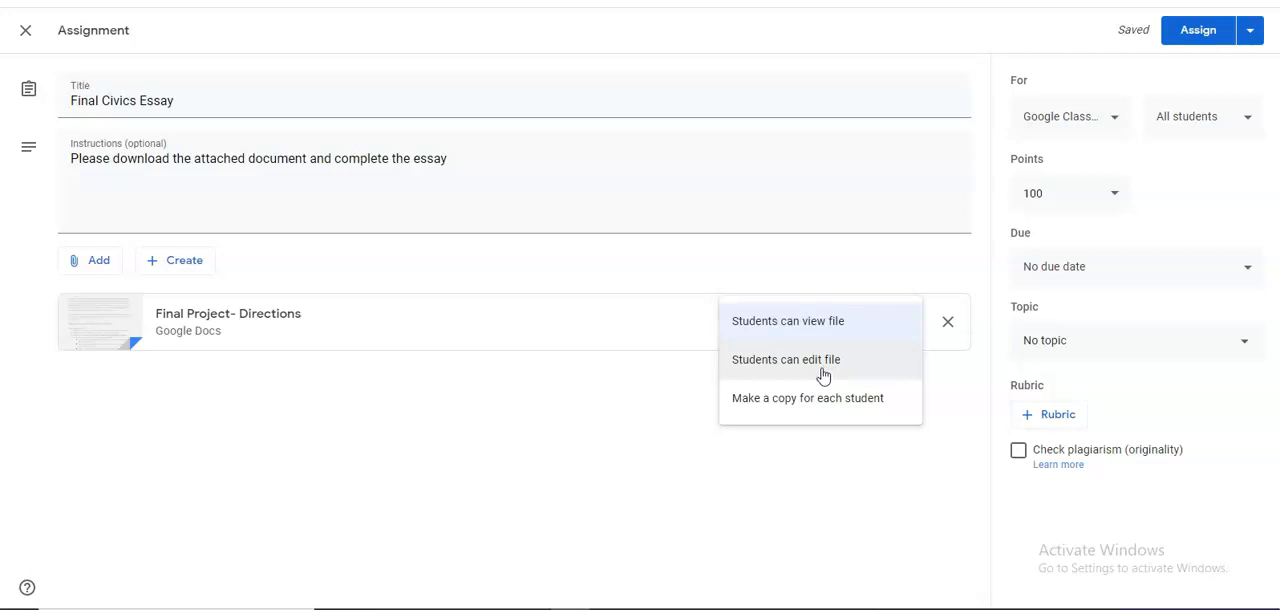
{"action": "left_click", "coordinate": [801, 405]}
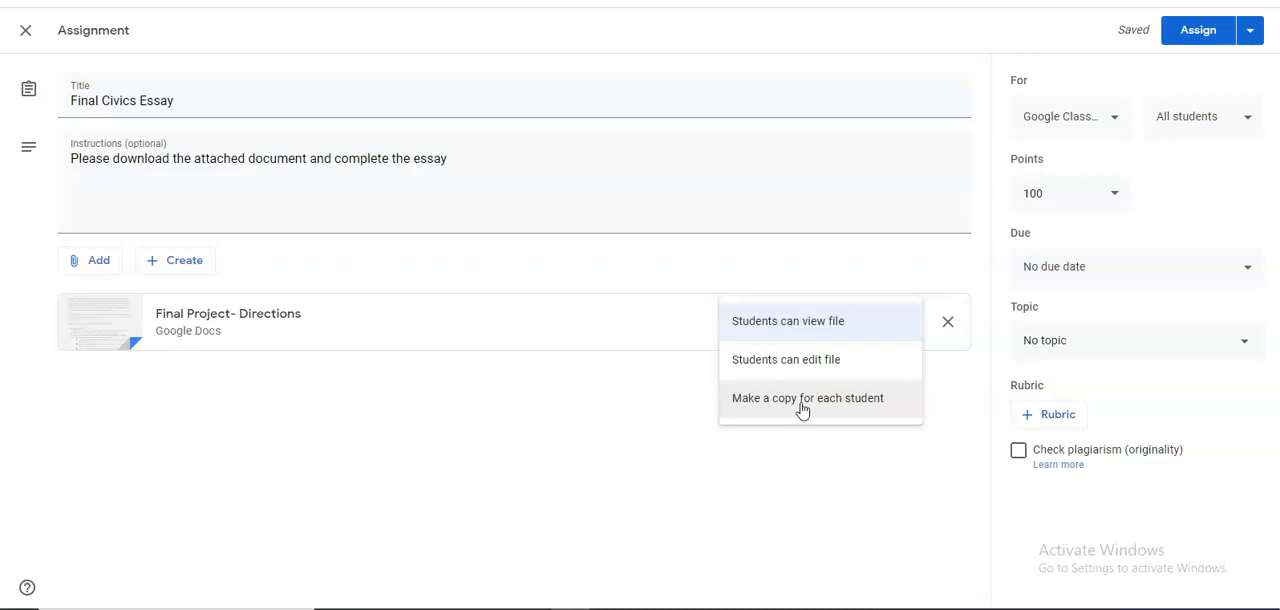
{"action": "left_click", "coordinate": [960, 545]}
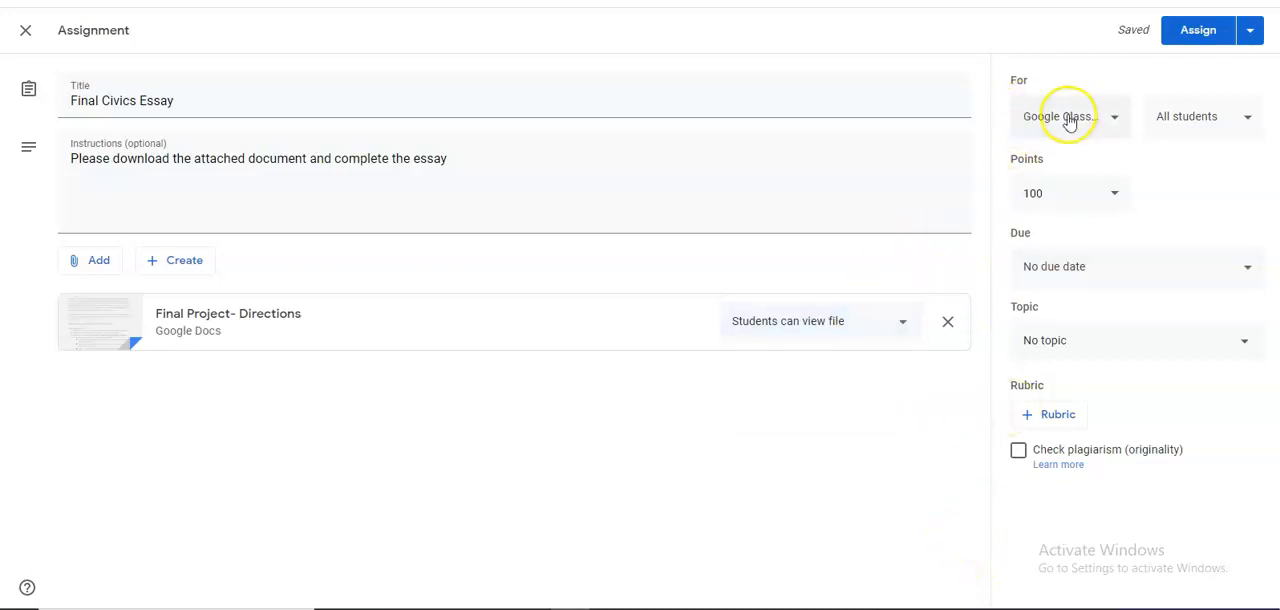
Check which classes and which students the Final Civics Essay assignment can be given to.
{"action": "left_click", "coordinate": [1116, 116]}
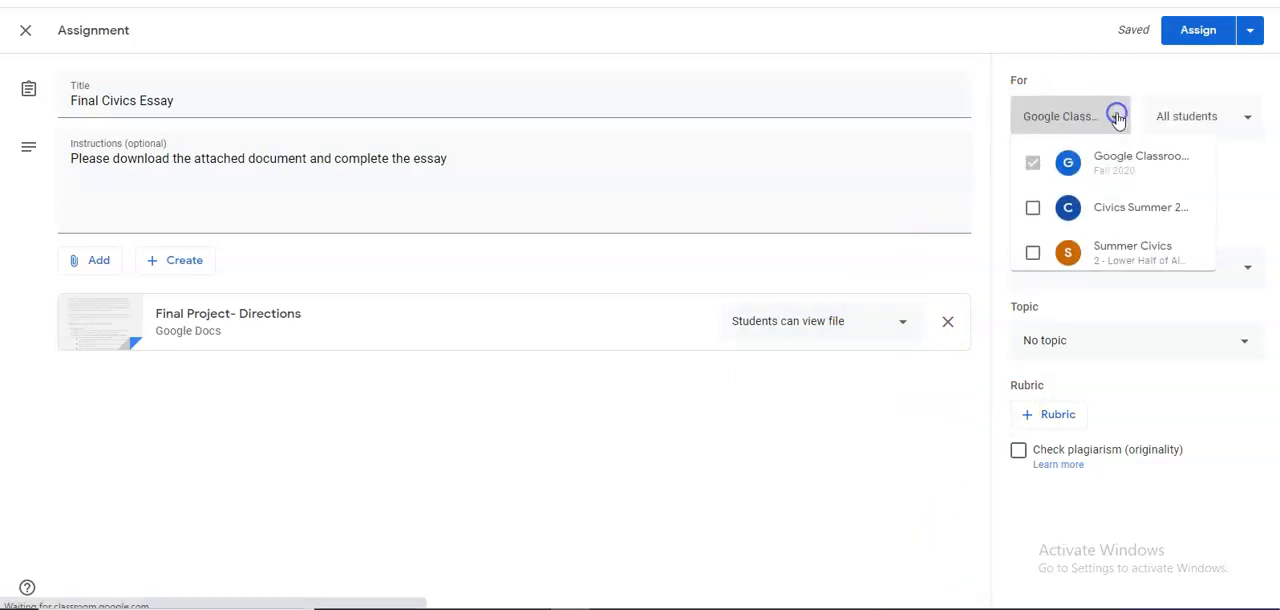
{"action": "left_click", "coordinate": [1035, 170]}
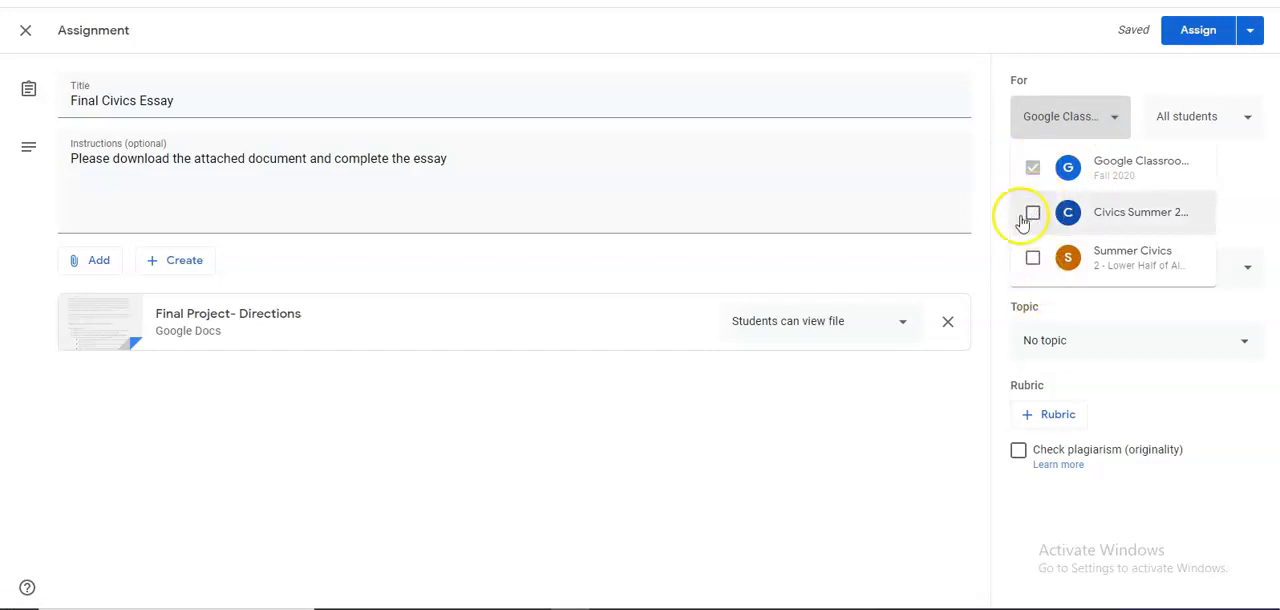
{"action": "left_click", "coordinate": [898, 426]}
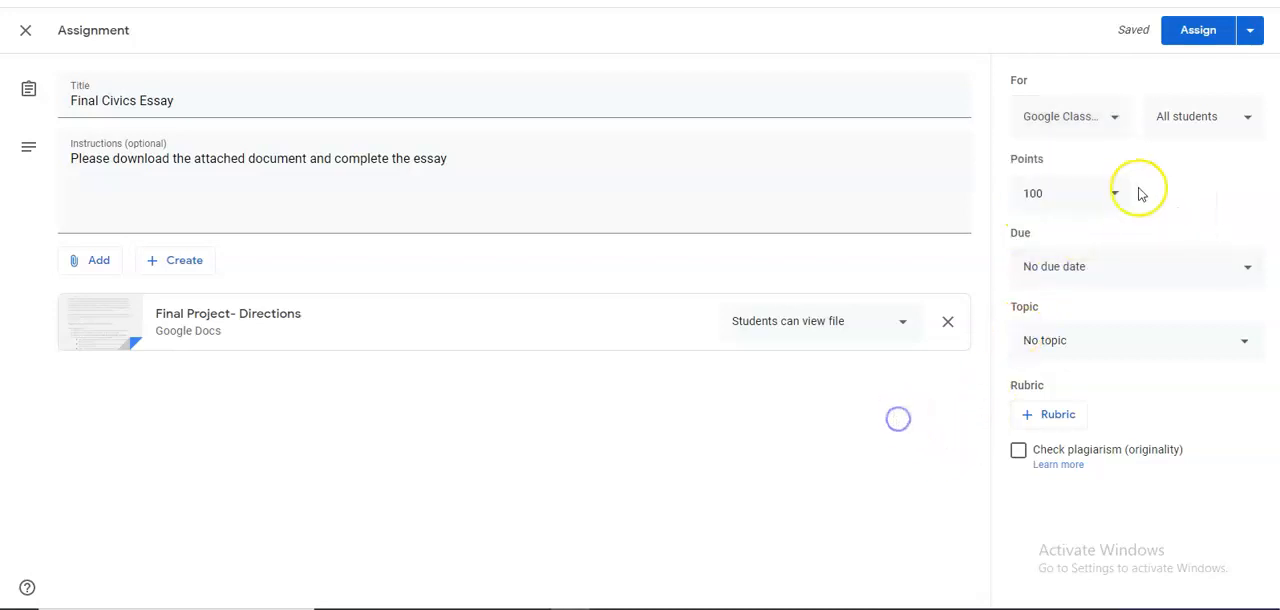
{"action": "left_click", "coordinate": [1206, 121]}
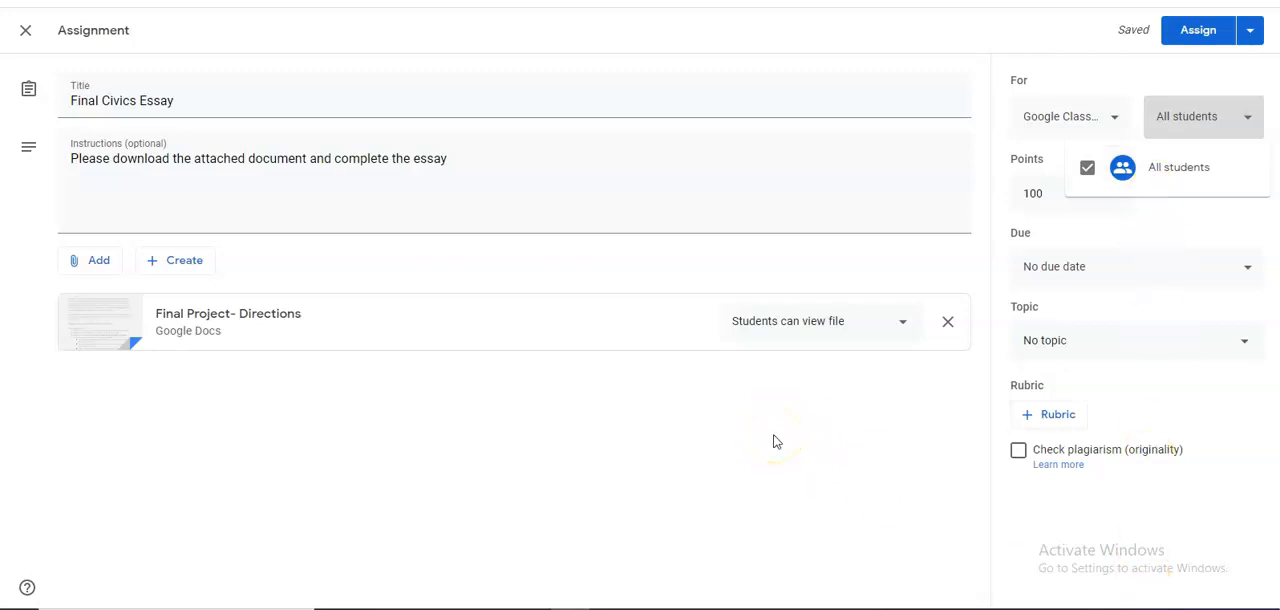
{"action": "left_click", "coordinate": [577, 498]}
Set the assignment's points to 40.
{"action": "left_click", "coordinate": [1106, 197]}
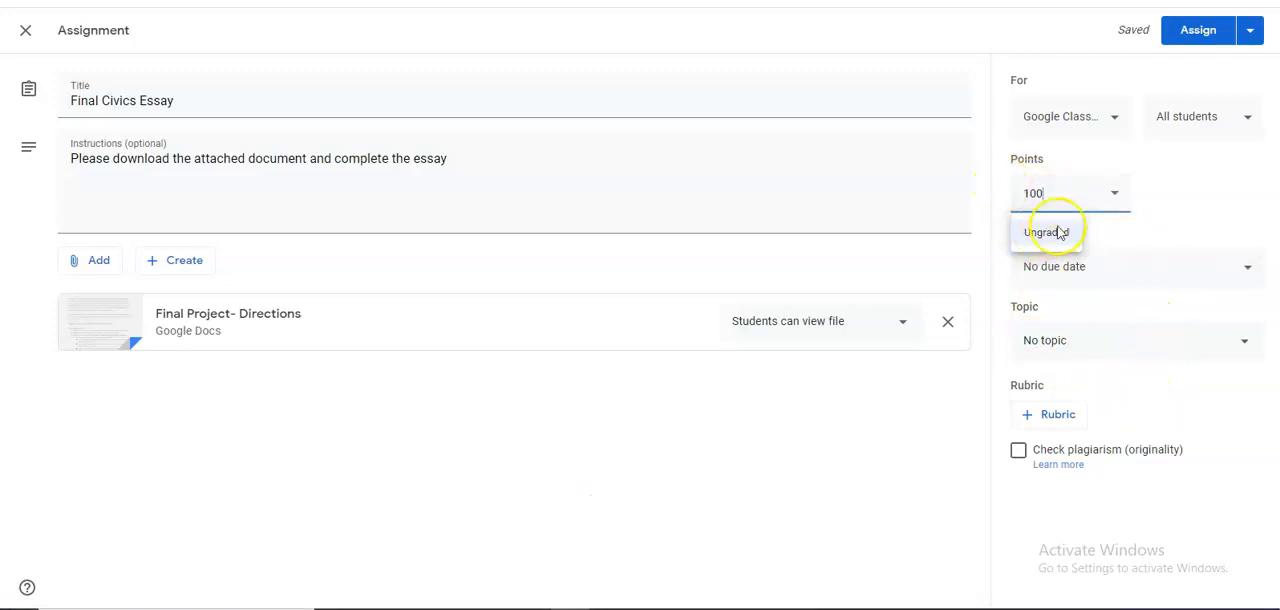
{"action": "key", "text": "BackSpace"}
{"action": "key", "text": "BackSpace"}
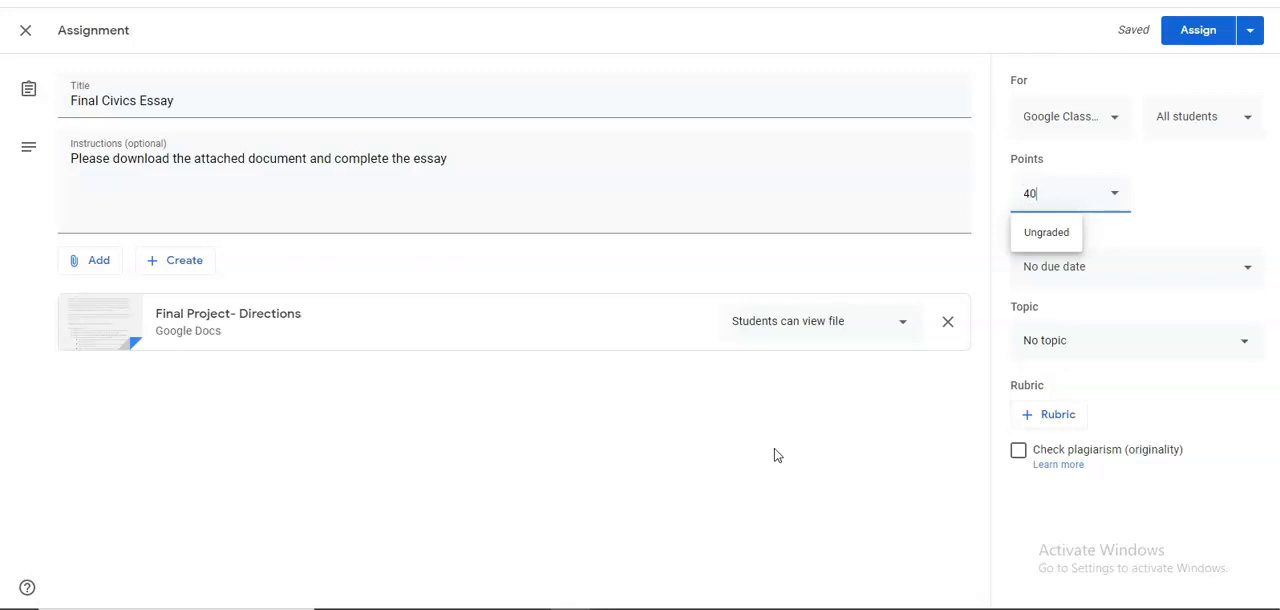
{"action": "left_click", "coordinate": [808, 411]}
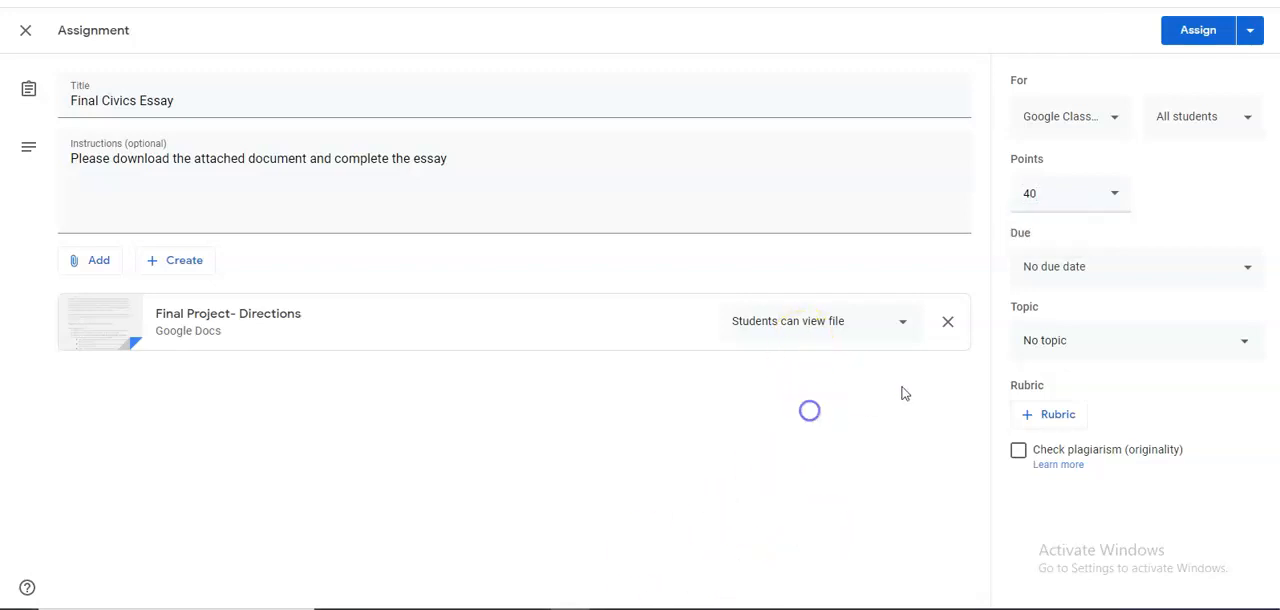
Set the assignment's due date to Aug 28, 2020 at 11:59 PM and enter Final Esaay as its topic.
{"action": "left_click", "coordinate": [1142, 278]}
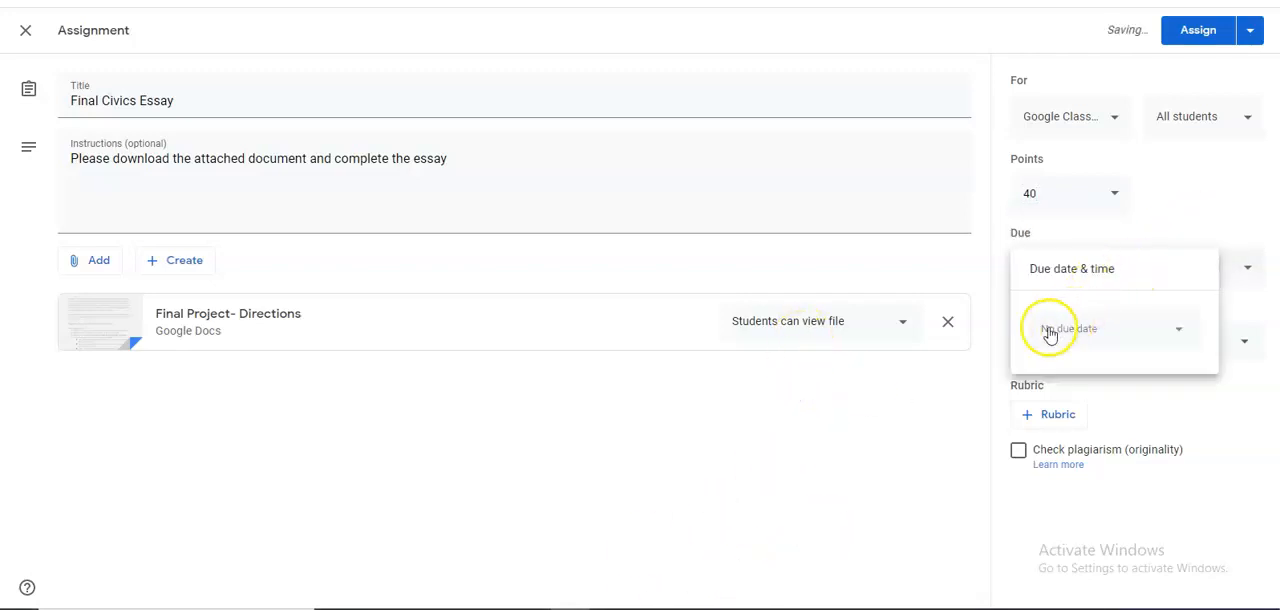
{"action": "left_click", "coordinate": [1092, 341]}
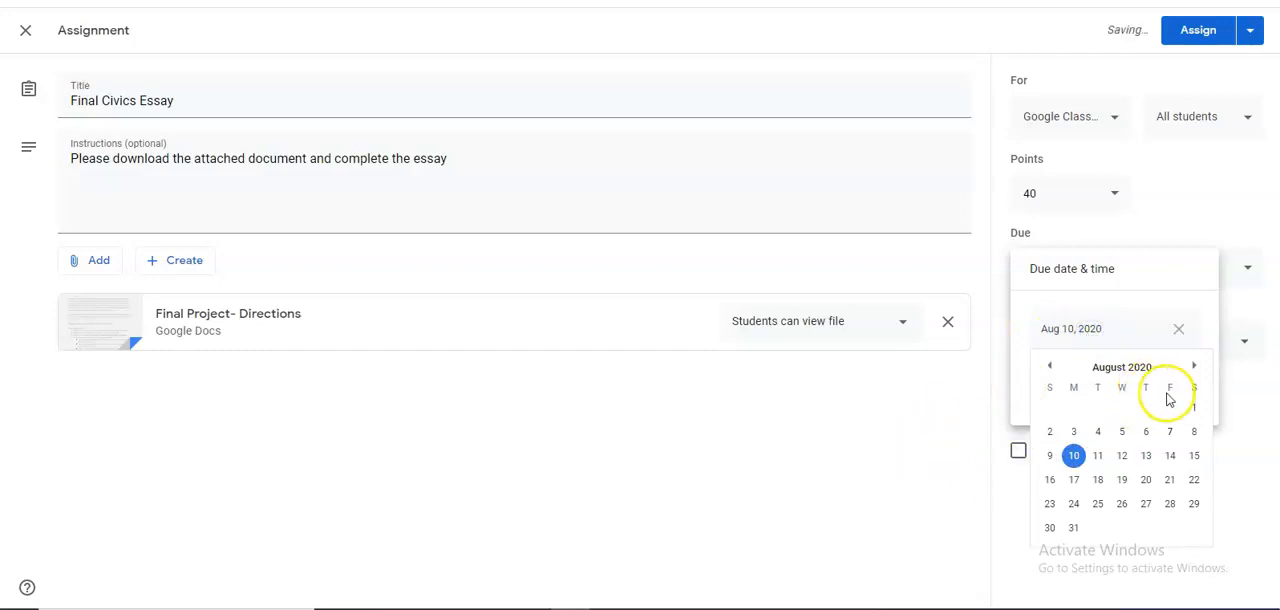
{"action": "left_click", "coordinate": [1169, 503]}
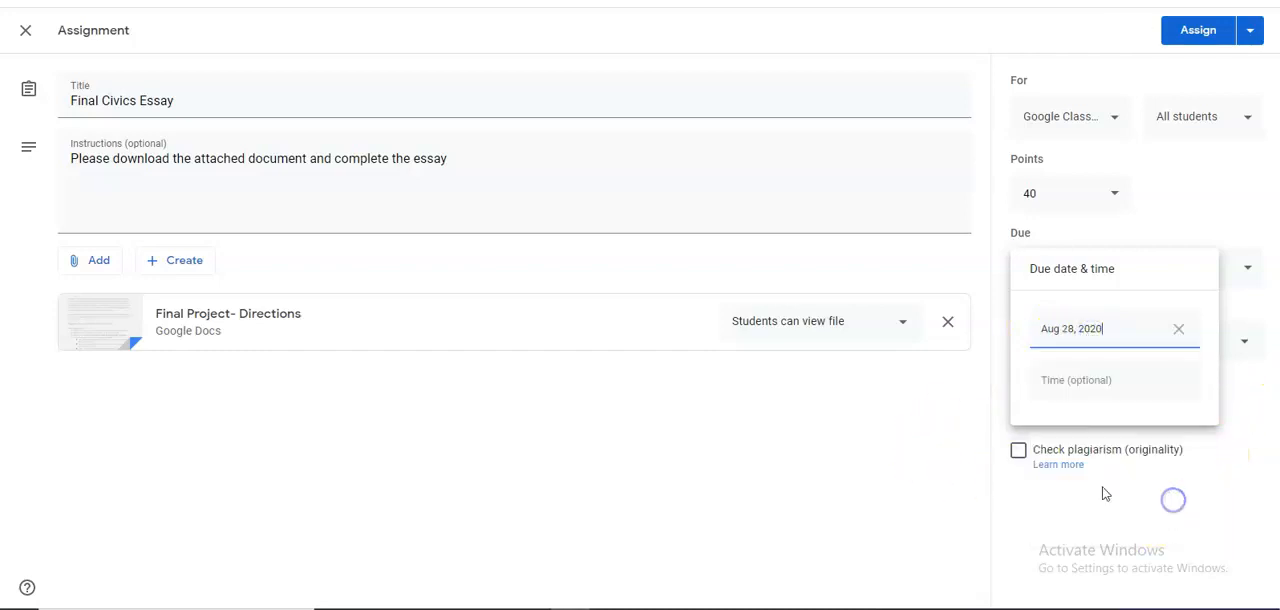
{"action": "left_click", "coordinate": [1114, 384]}
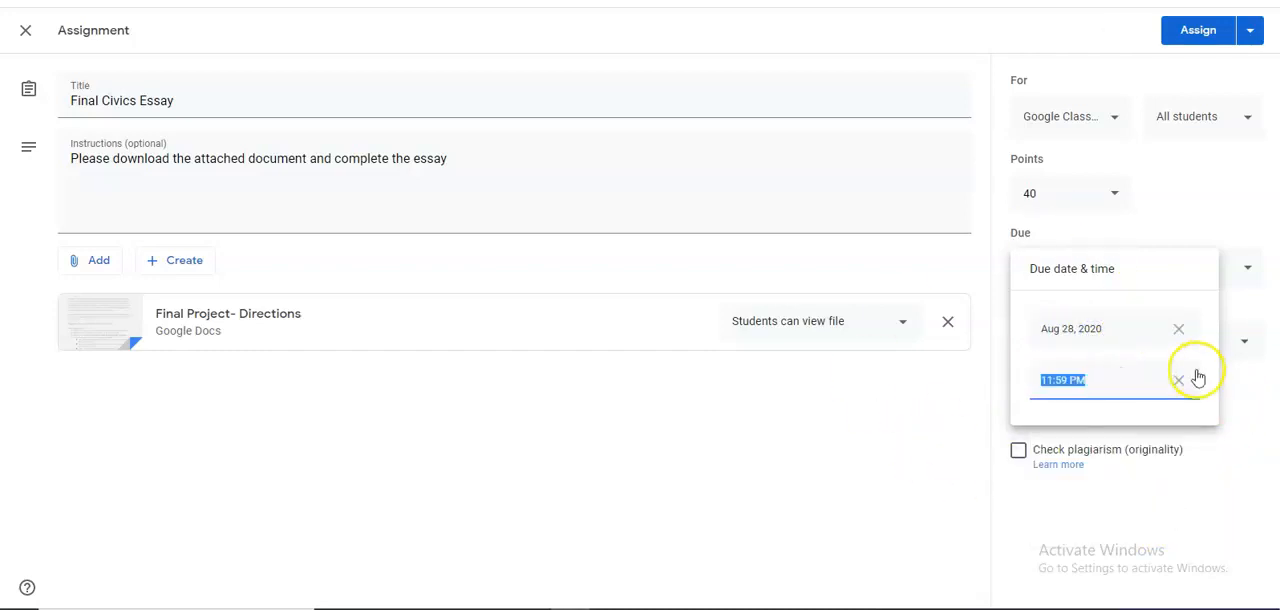
{"action": "left_click", "coordinate": [877, 455]}
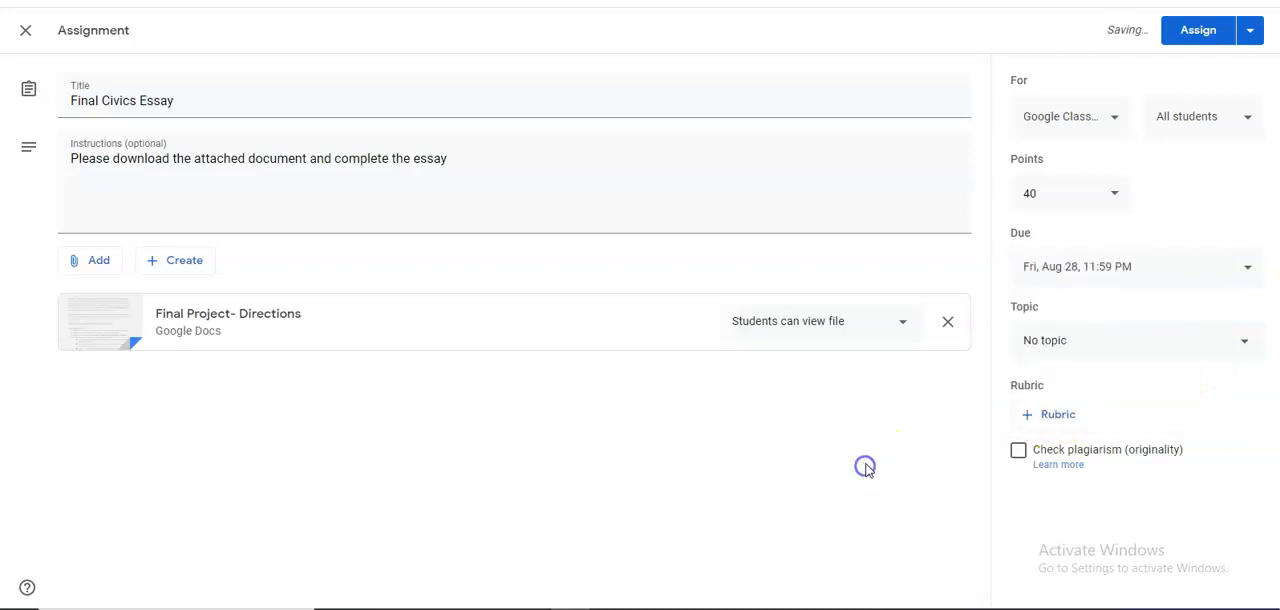
{"action": "left_click", "coordinate": [1060, 374]}
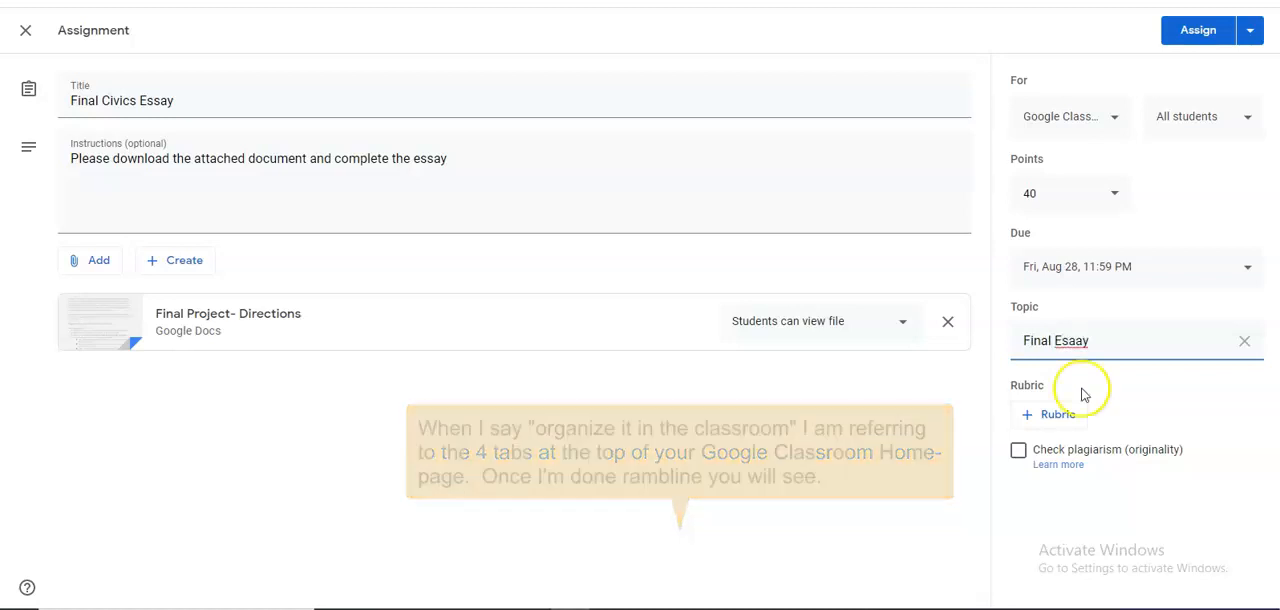
{"action": "left_click", "coordinate": [842, 462]}
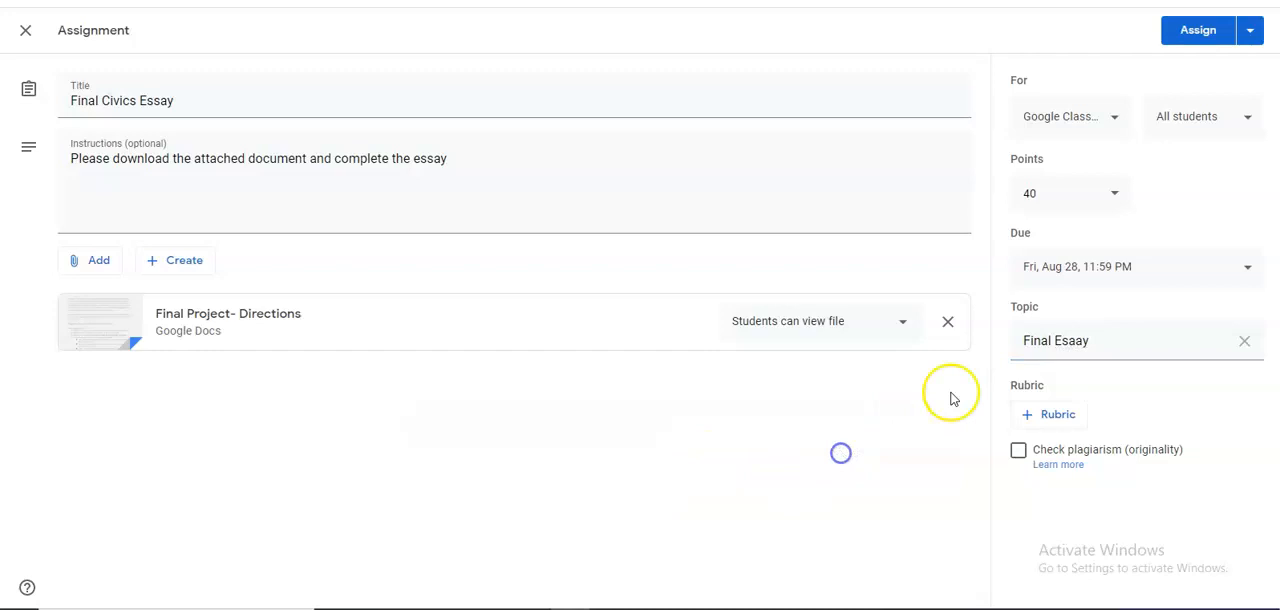
View the available rubric options without adding a rubric, and assign the Final Civics Essay to the class.
{"action": "left_click", "coordinate": [1030, 411]}
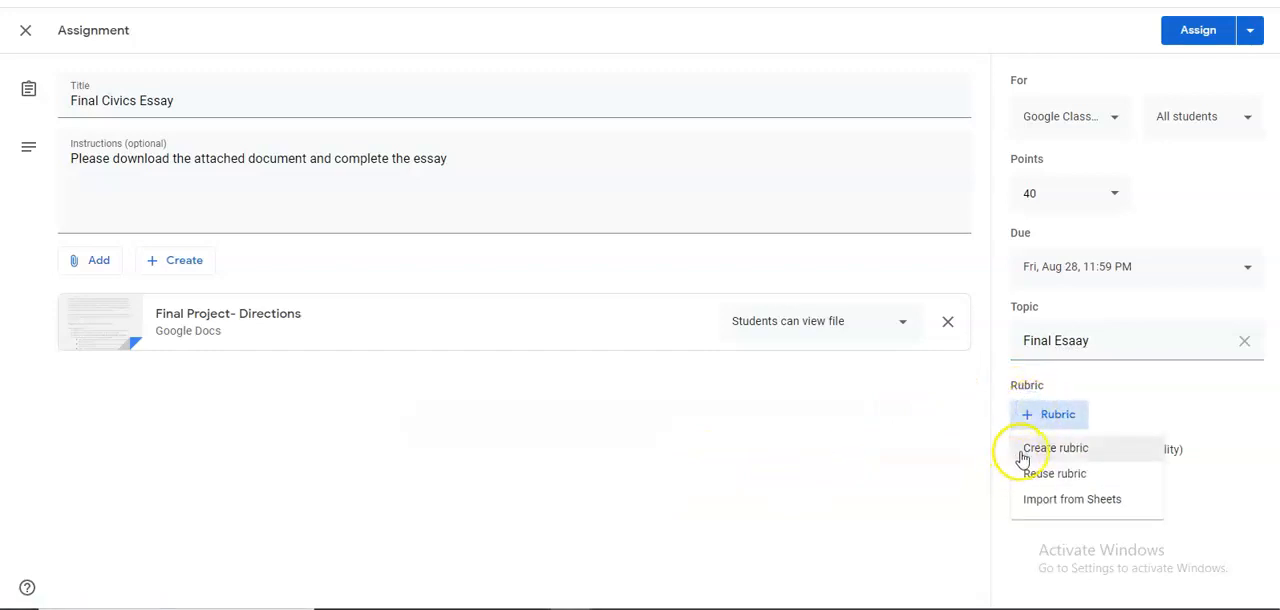
{"action": "left_click", "coordinate": [947, 461]}
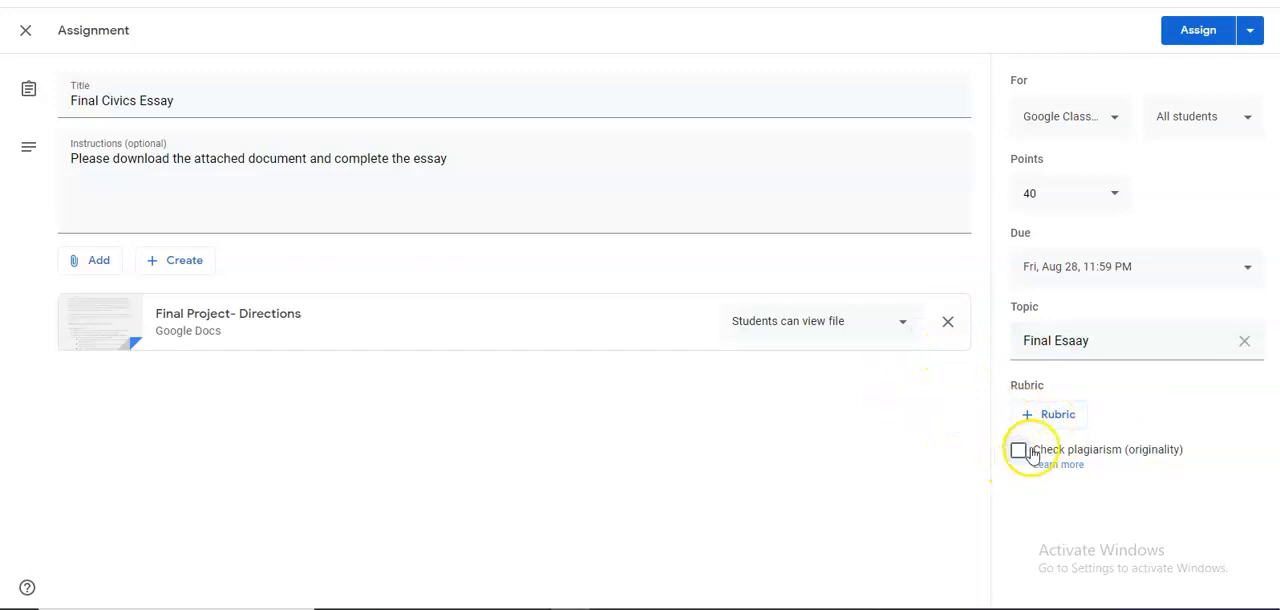
{"action": "left_click", "coordinate": [1205, 38]}
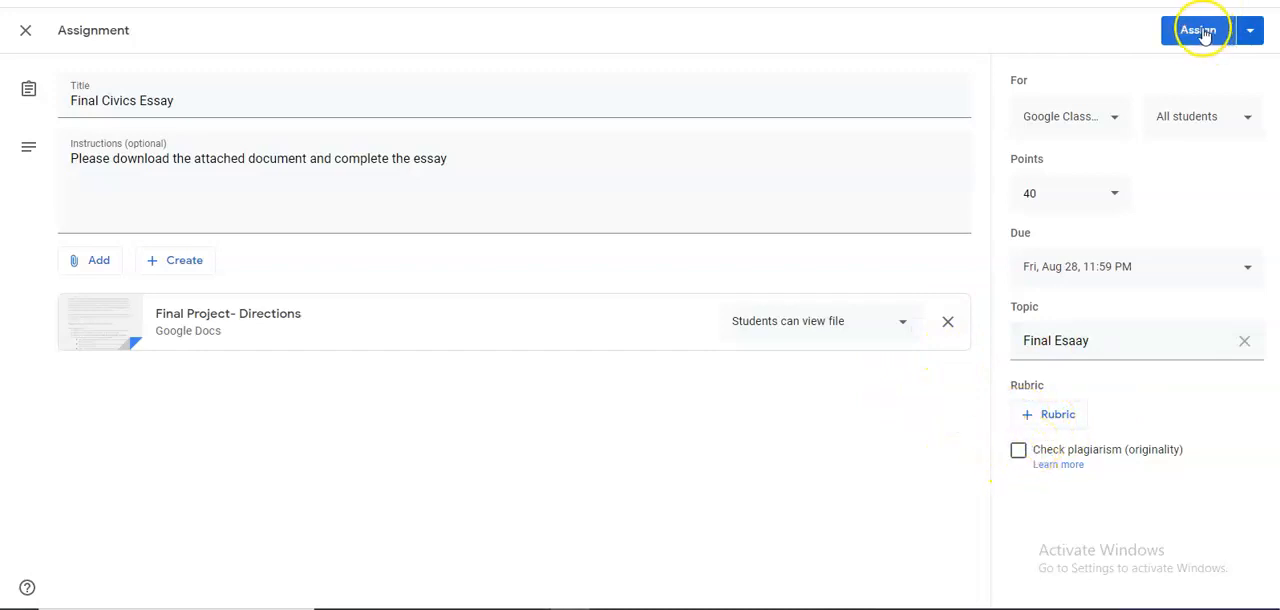